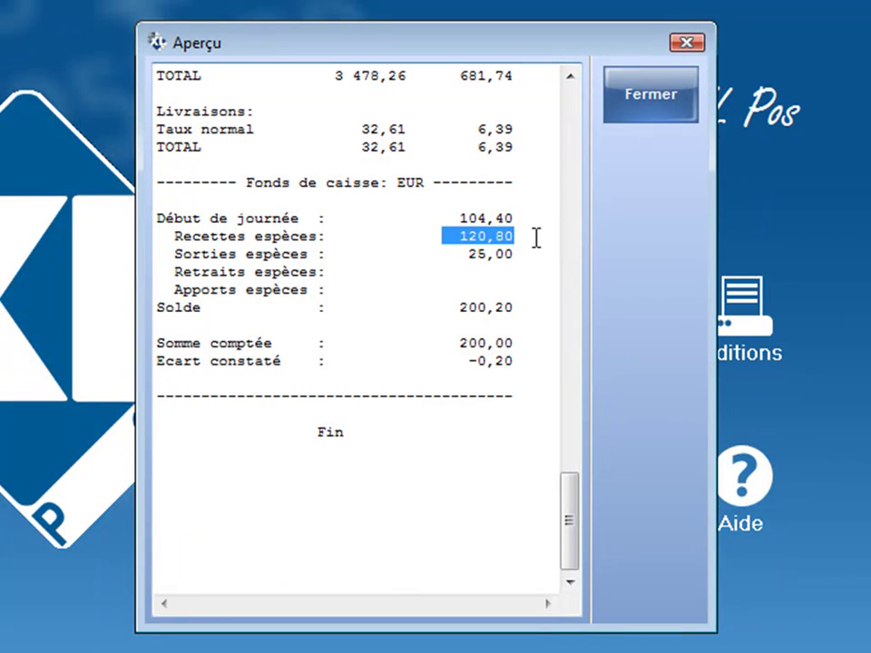
Step: Check the cash fund figures in the closing report from Recettes espèces to Ecart constaté, and close the preview
{"action": "left_click_drag", "start_coordinate": [455, 254], "coordinate": [525, 254]}
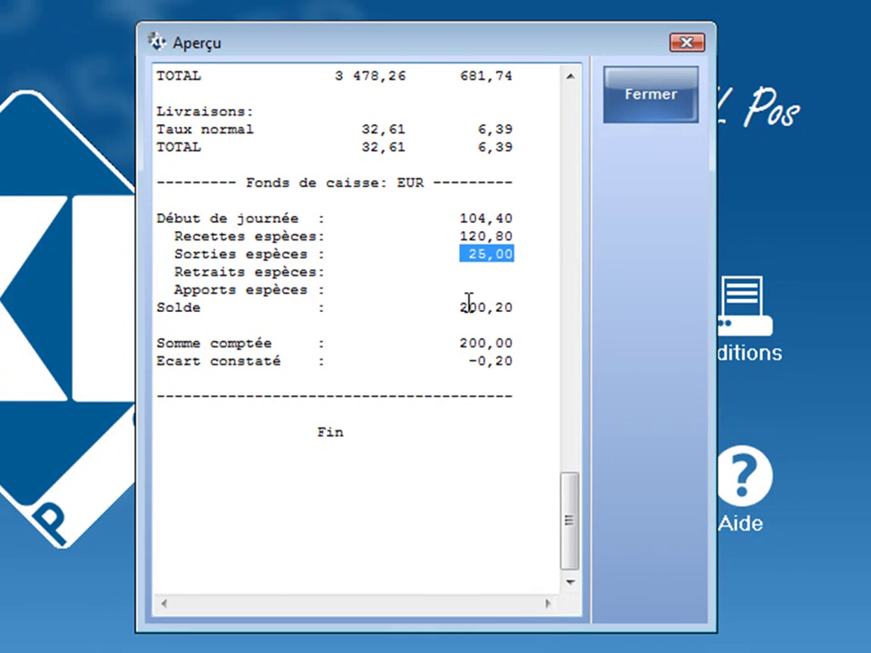
{"action": "left_click_drag", "start_coordinate": [433, 307], "coordinate": [533, 303]}
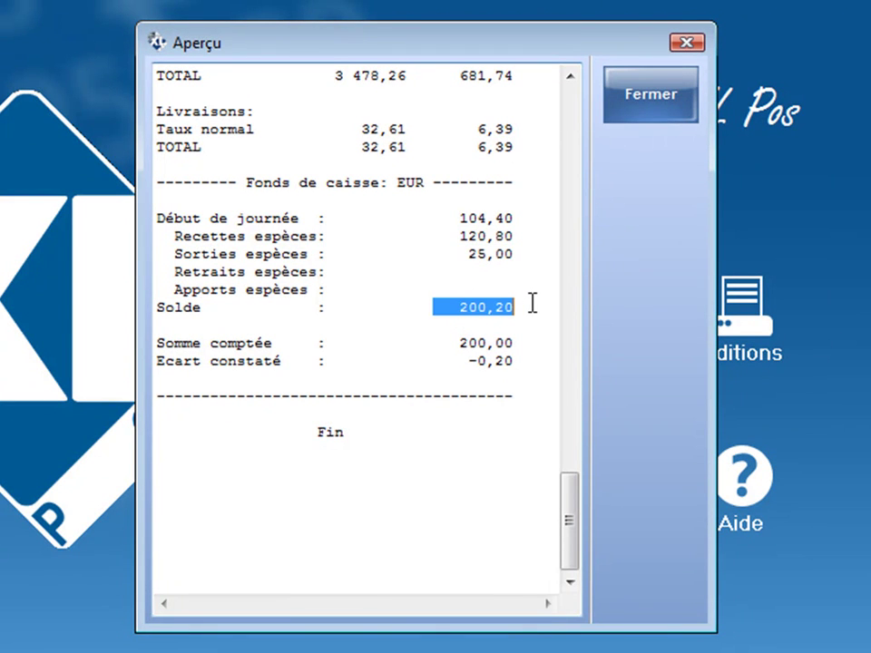
{"action": "left_click_drag", "start_coordinate": [453, 342], "coordinate": [531, 342]}
{"action": "left_click_drag", "start_coordinate": [460, 360], "coordinate": [537, 357]}
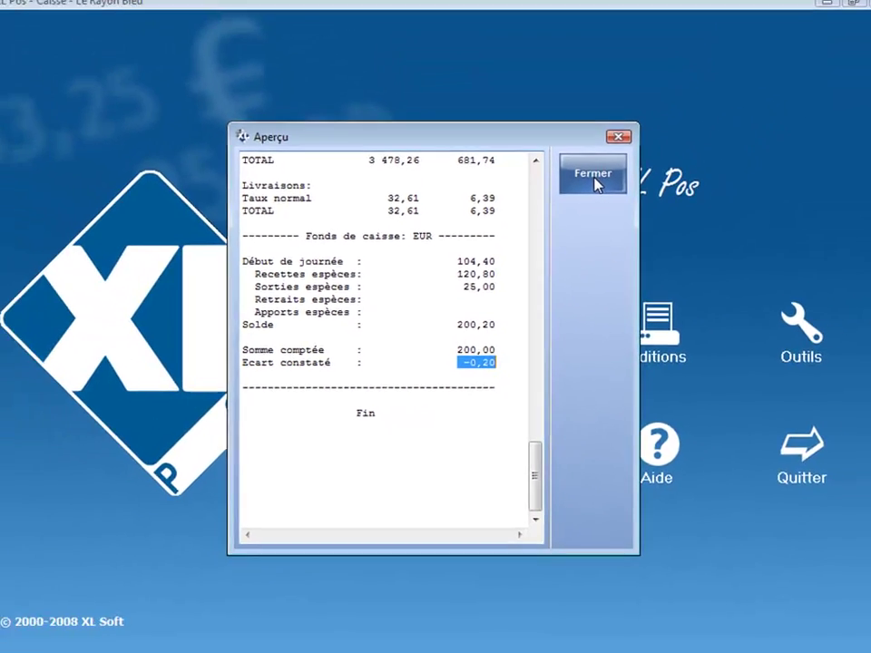
{"action": "left_click", "coordinate": [597, 176]}
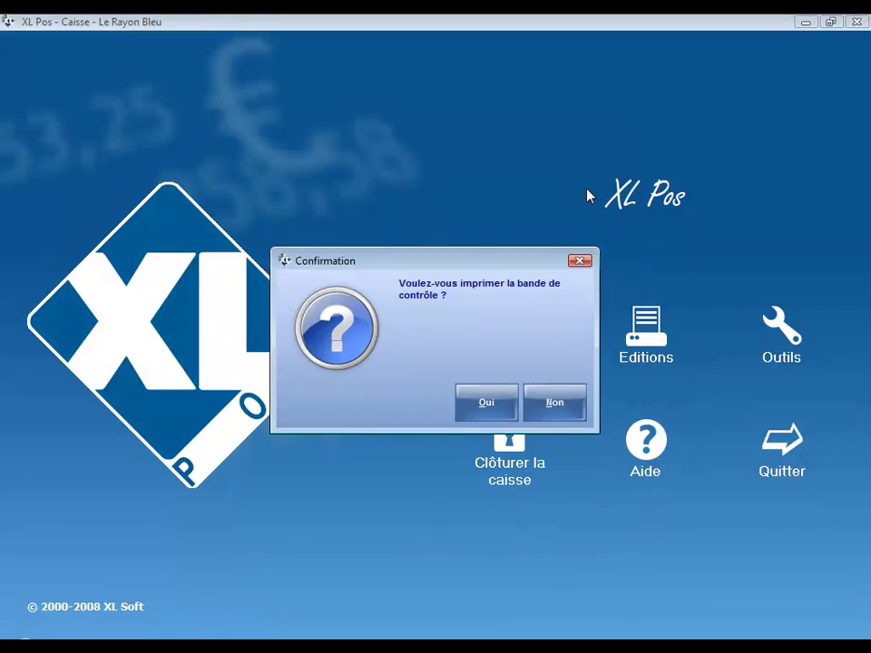
Step: Print the control tape (bande de contrôle), look through its tickets in the preview and close it
{"action": "left_click", "coordinate": [491, 400]}
{"action": "left_click_drag", "start_coordinate": [539, 191], "coordinate": [533, 297]}
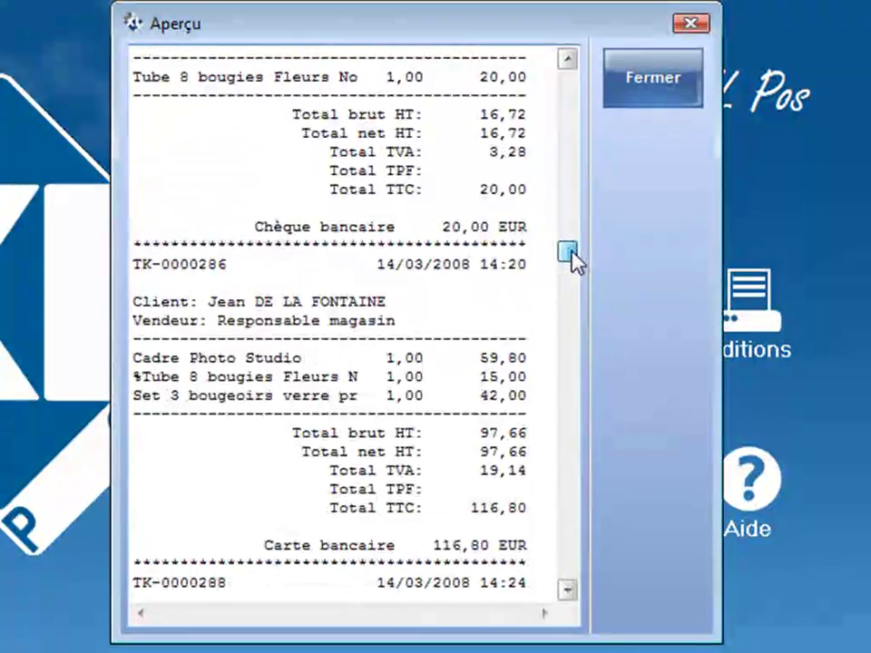
{"action": "left_click_drag", "start_coordinate": [573, 260], "coordinate": [575, 321]}
{"action": "left_click", "coordinate": [626, 95]}
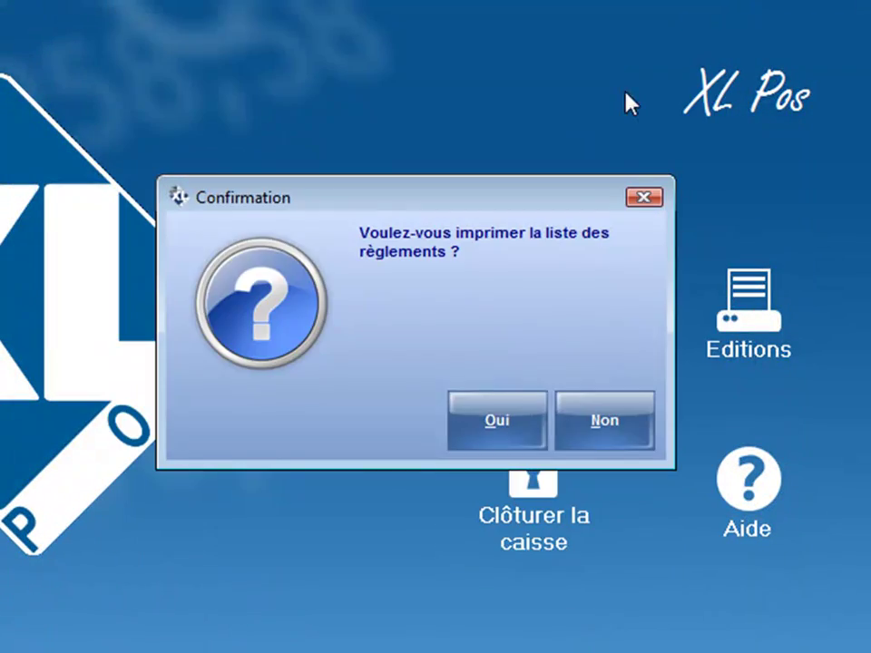
Step: Print the list of payments (liste des règlements), look through it in the preview and close it
{"action": "left_click", "coordinate": [499, 428]}
{"action": "left_click_drag", "start_coordinate": [568, 165], "coordinate": [570, 449]}
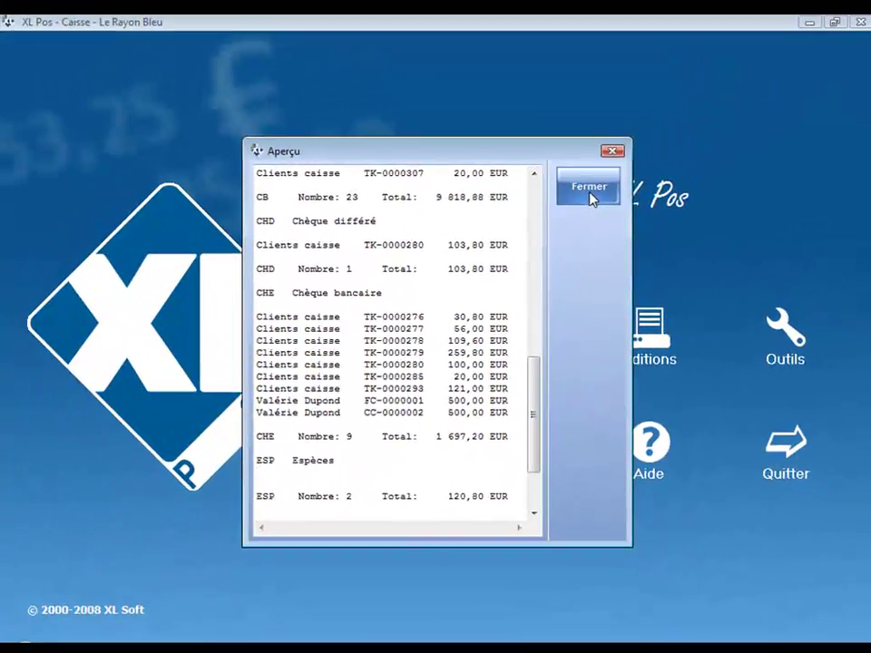
{"action": "left_click", "coordinate": [645, 91]}
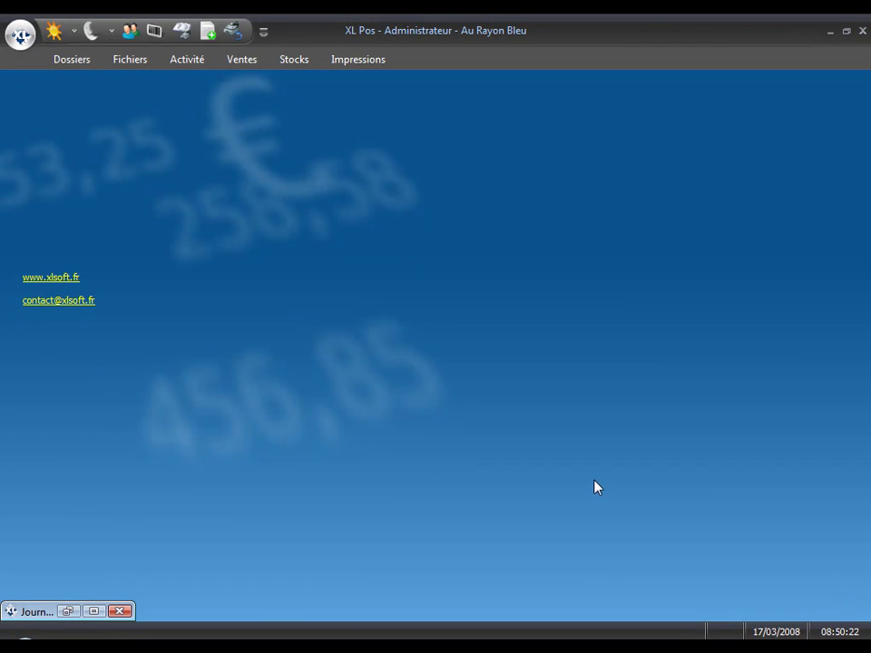
Step: Open the cash journal of 14/03/2008 and examine its article lines, payments and statistics
{"action": "left_click", "coordinate": [243, 60]}
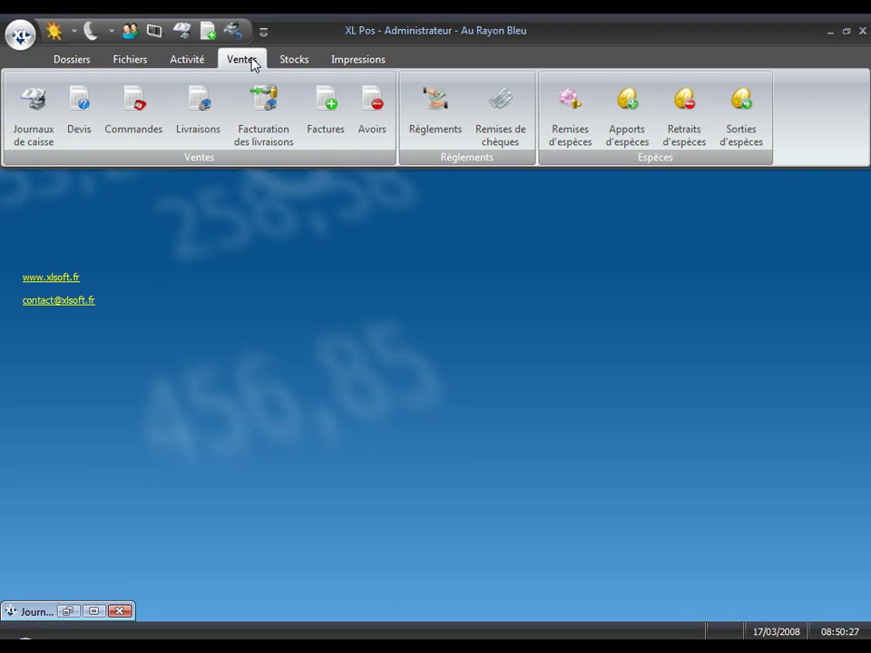
{"action": "left_click", "coordinate": [39, 129]}
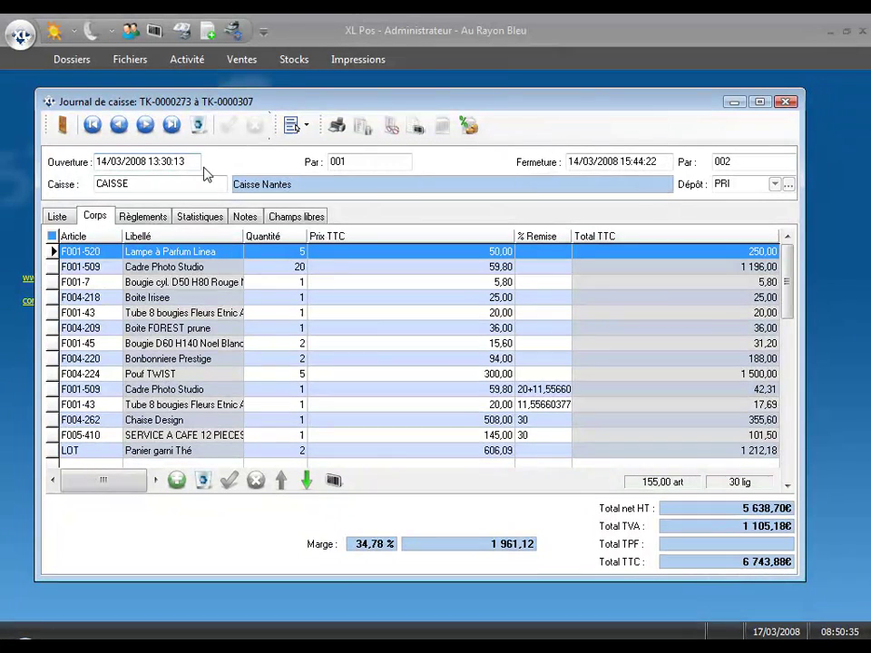
{"action": "left_click", "coordinate": [787, 487]}
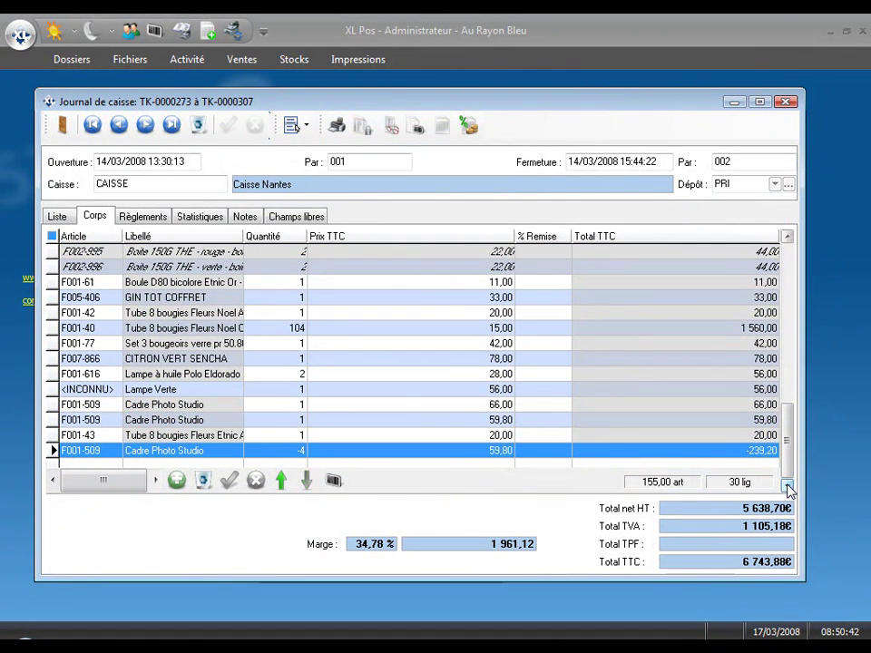
{"action": "left_click", "coordinate": [760, 422]}
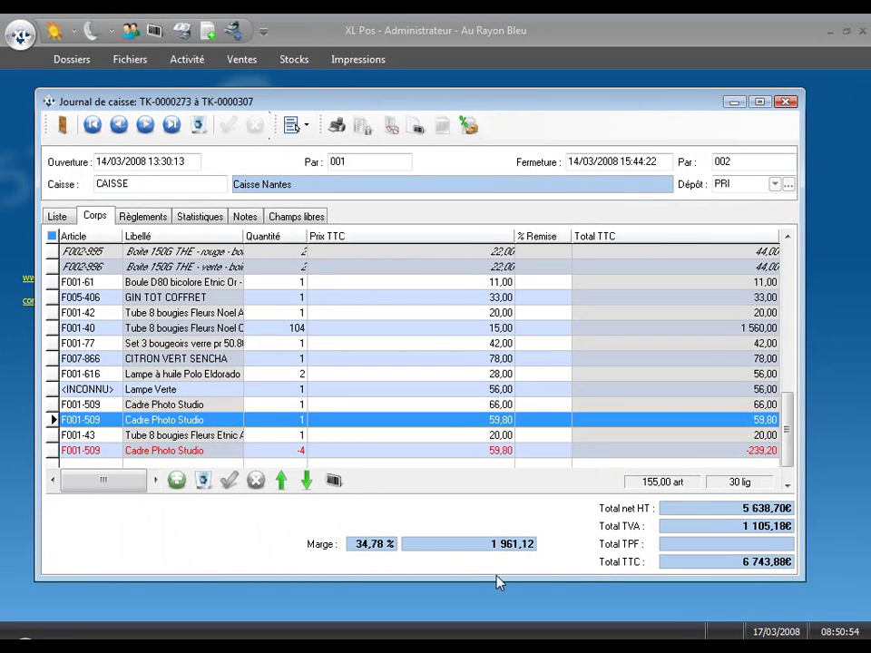
{"action": "left_click", "coordinate": [141, 221]}
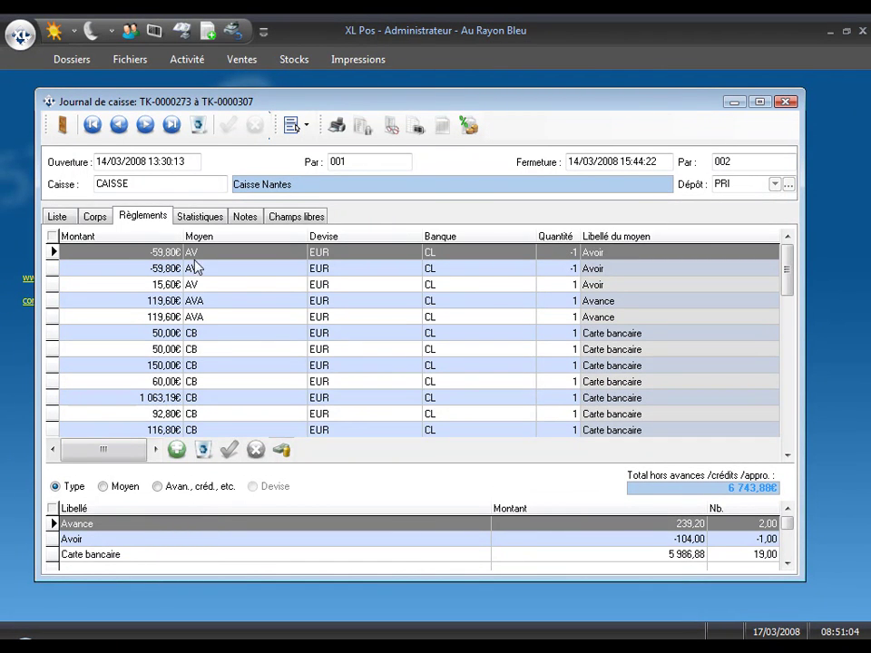
{"action": "left_click", "coordinate": [200, 218]}
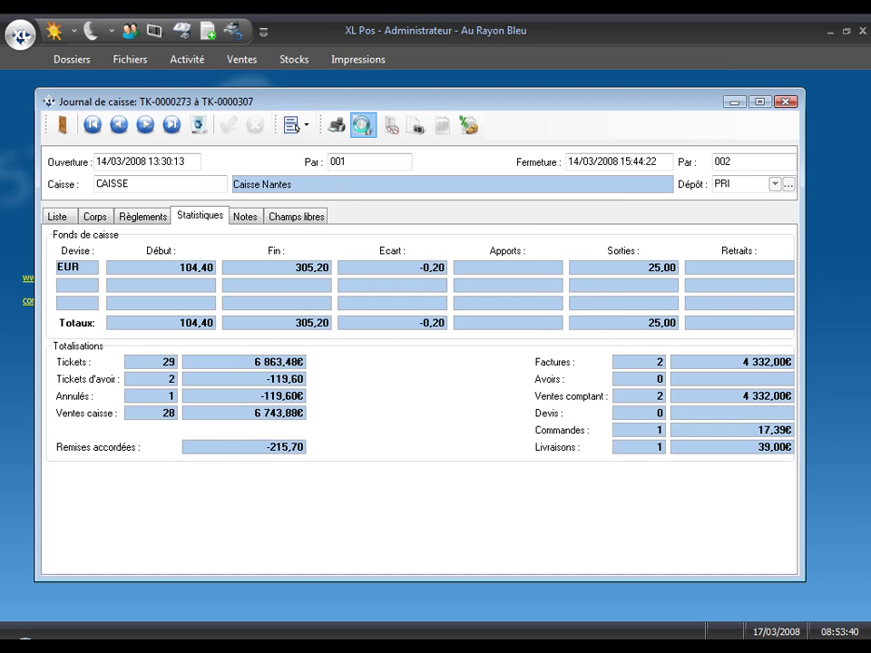
Step: Preview the Clôture de caisse report for this journal, read through its first page and close the preview
{"action": "left_click", "coordinate": [363, 128]}
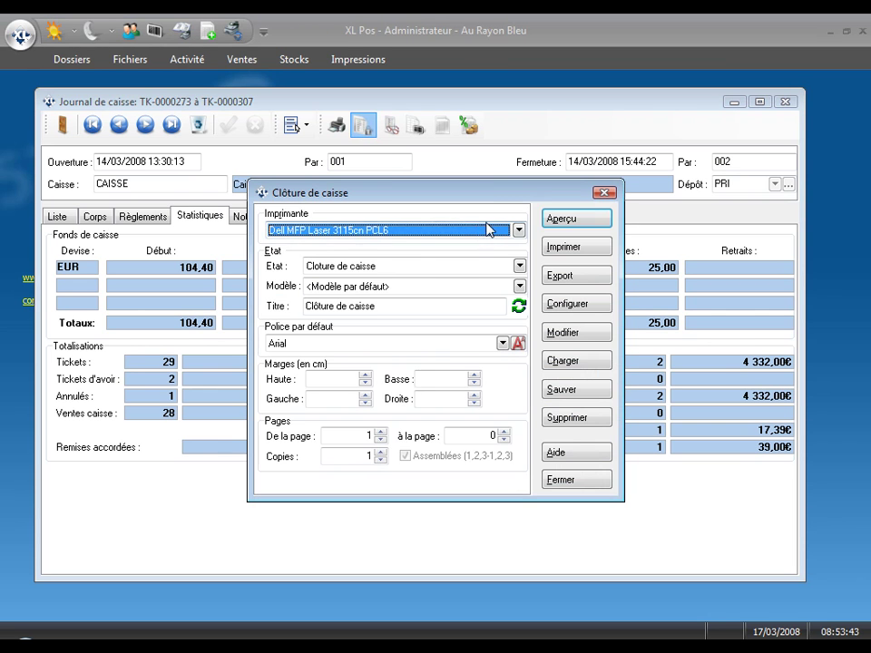
{"action": "left_click", "coordinate": [554, 218]}
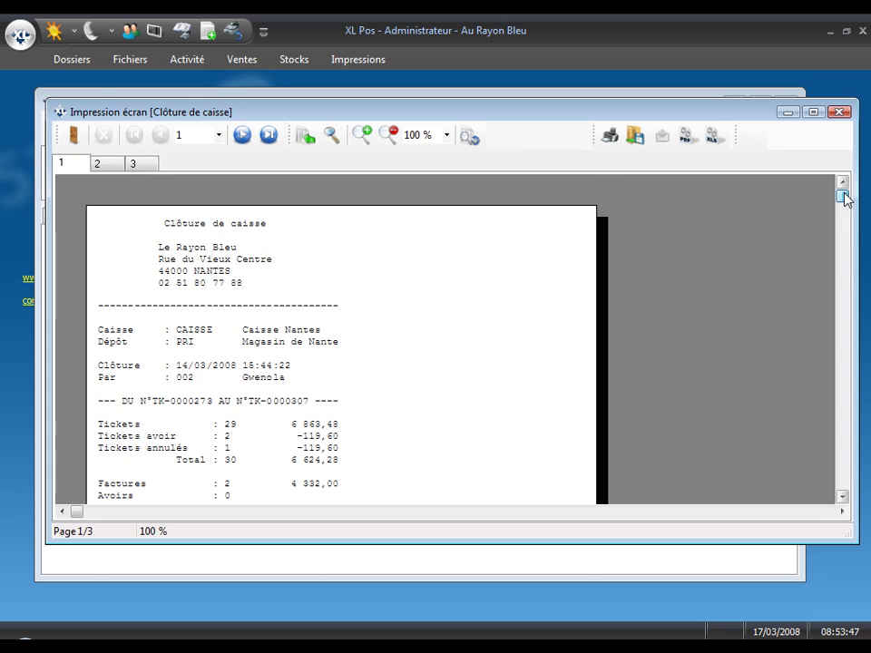
{"action": "left_click_drag", "start_coordinate": [843, 196], "coordinate": [842, 381]}
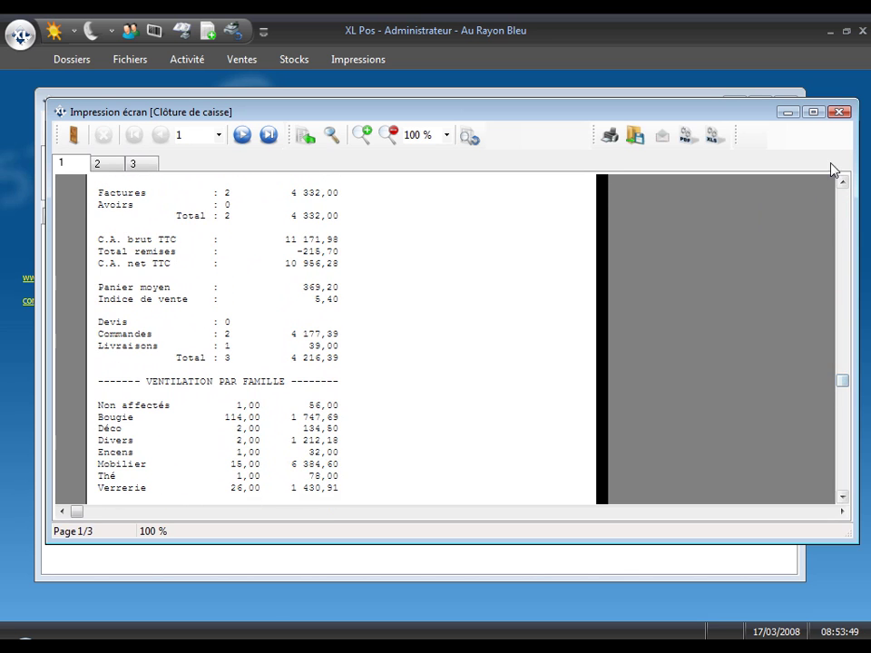
{"action": "left_click", "coordinate": [839, 112]}
Step: Open the journal's control tape text file, look through its tickets, and close both the file and the journal
{"action": "left_click", "coordinate": [388, 127]}
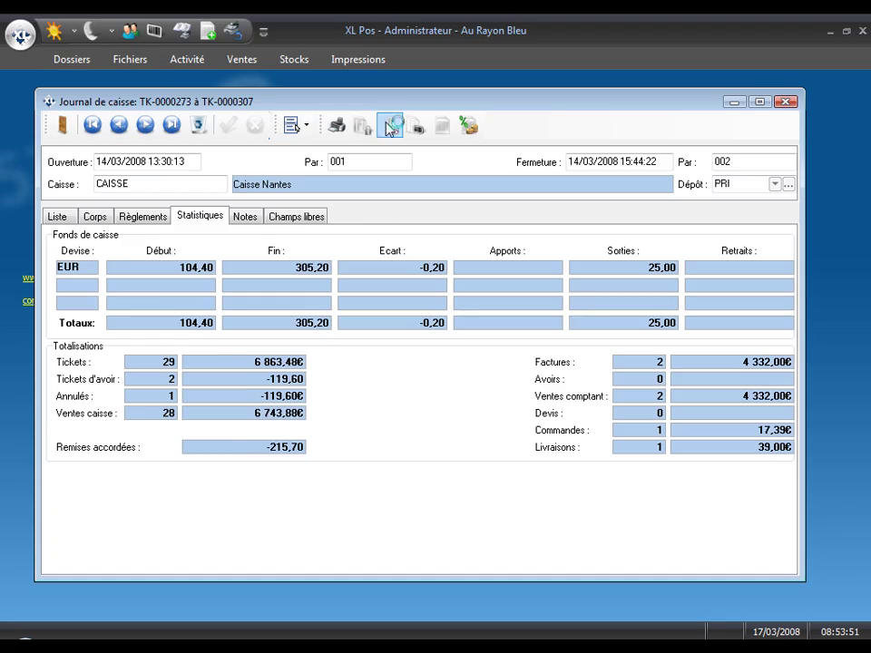
{"action": "left_click_drag", "start_coordinate": [782, 163], "coordinate": [782, 388]}
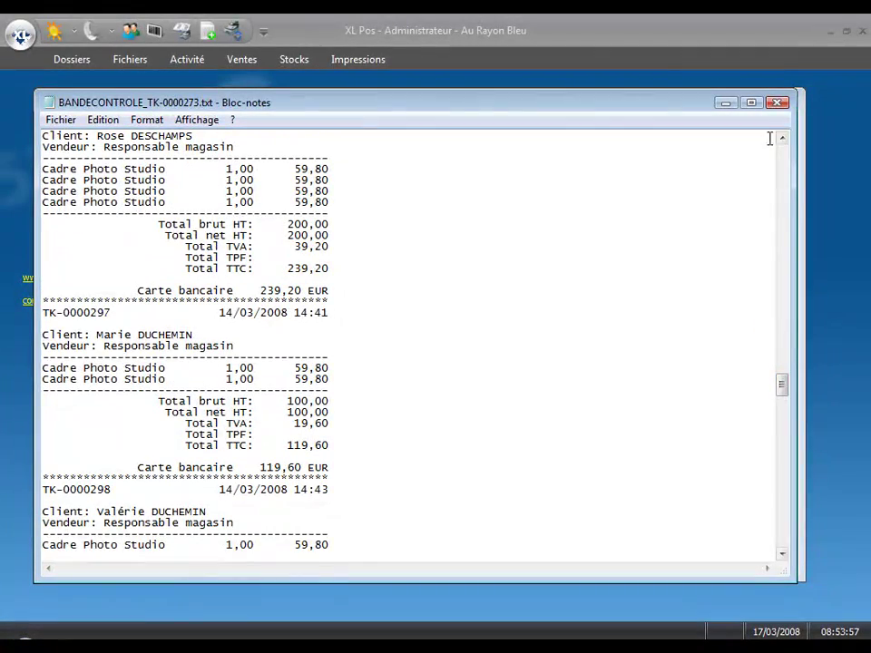
{"action": "left_click", "coordinate": [778, 104]}
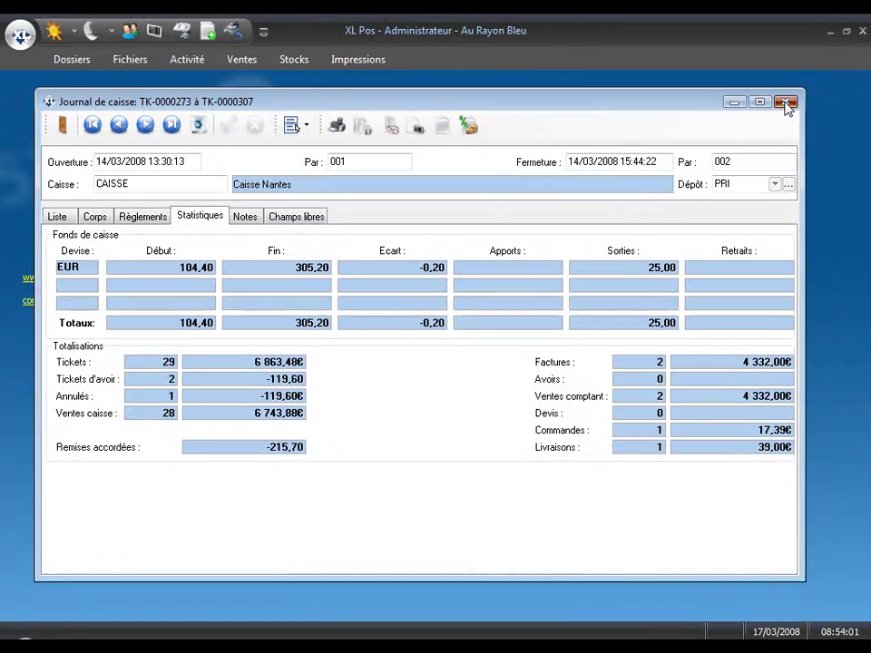
{"action": "left_click", "coordinate": [786, 103]}
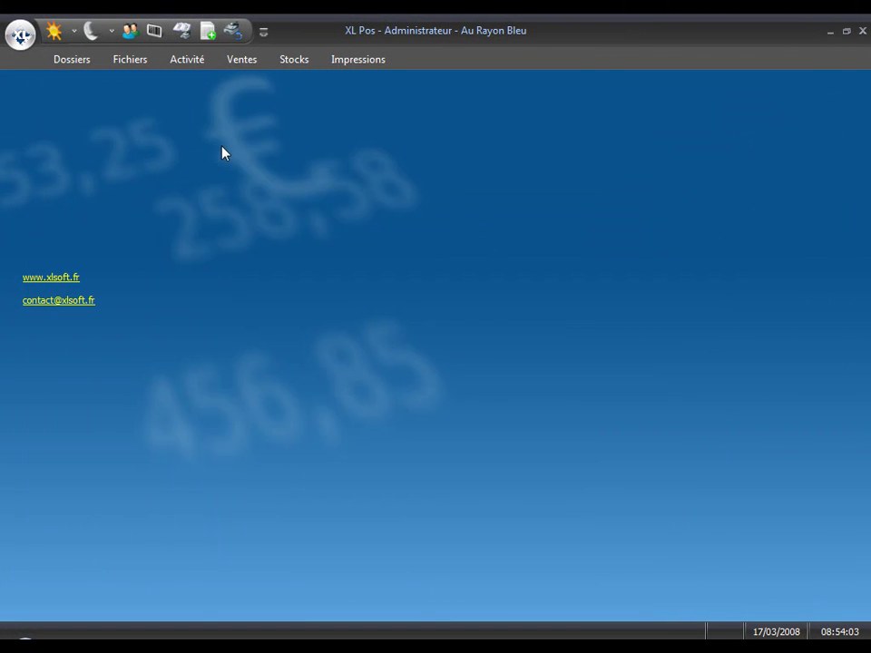
Step: Create a new cash deposit record in Remises d'espèces and enter an amount of 5000
{"action": "left_click", "coordinate": [240, 64]}
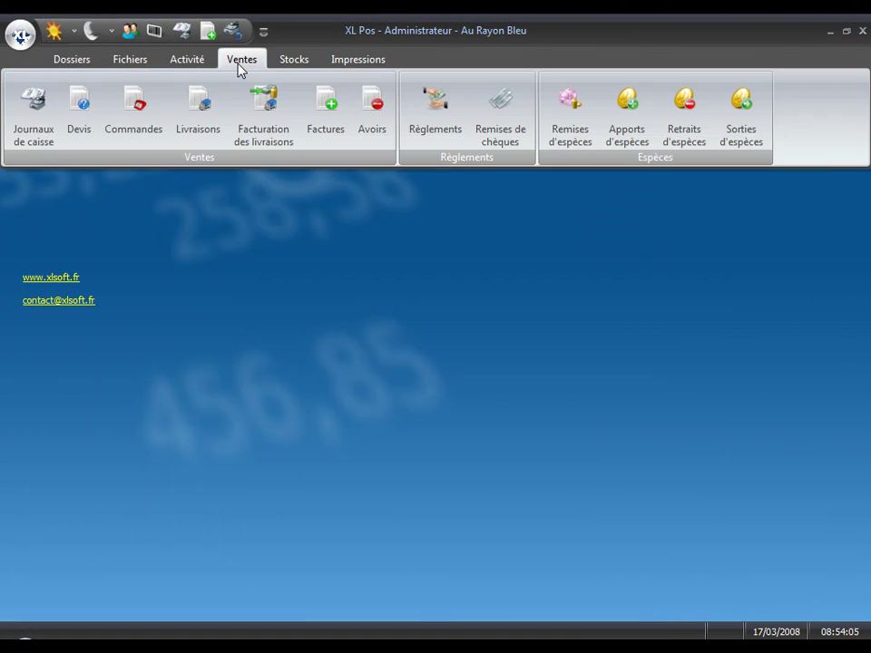
{"action": "left_click", "coordinate": [566, 109]}
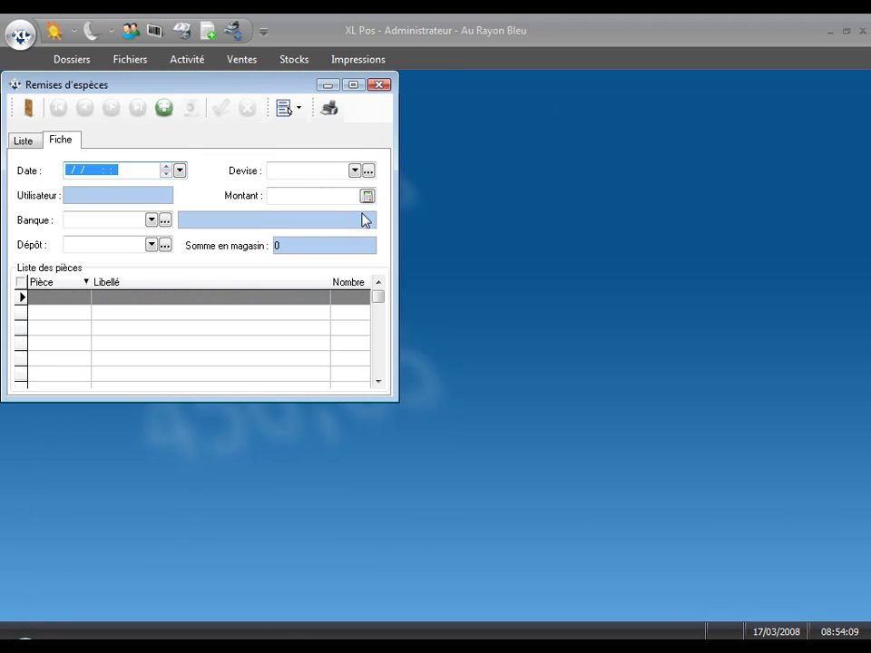
{"action": "left_click_drag", "start_coordinate": [254, 85], "coordinate": [326, 129]}
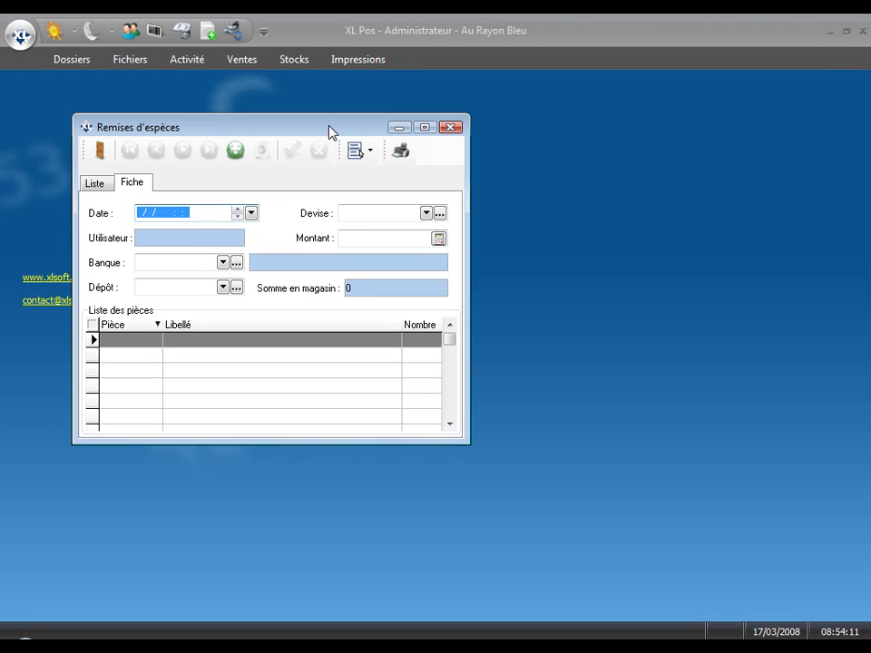
{"action": "left_click", "coordinate": [235, 150]}
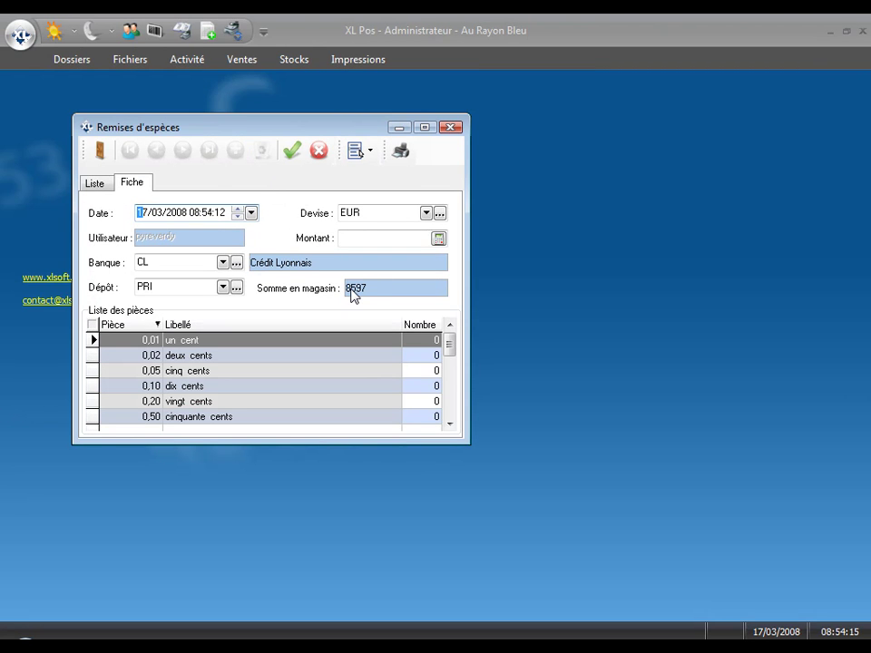
{"action": "left_click", "coordinate": [347, 238]}
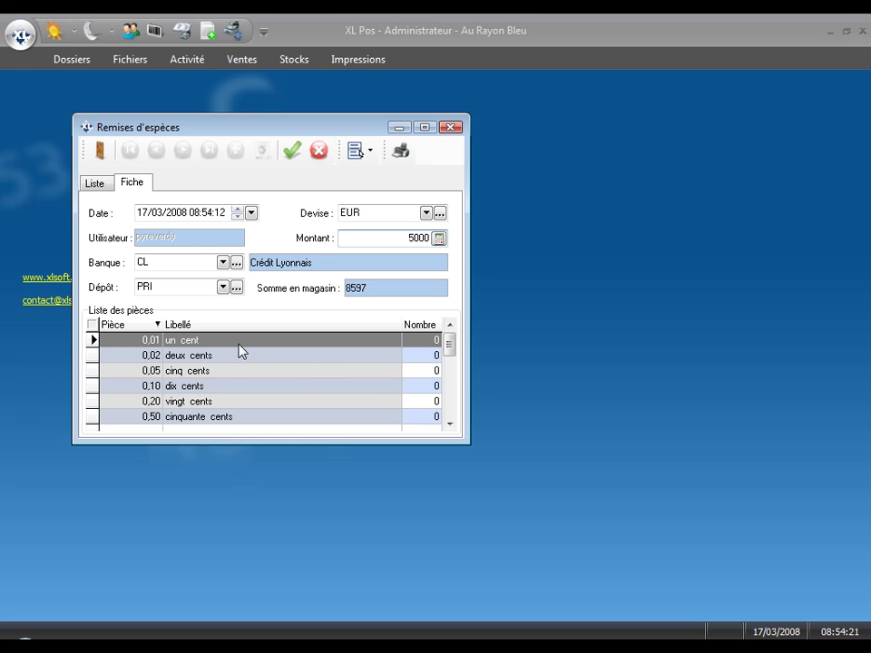
Step: Enter 2 notes of 100 euros, 2 of 20 euros and 20 of 10 euros in the deposit, and save the record
{"action": "left_click", "coordinate": [448, 424]}
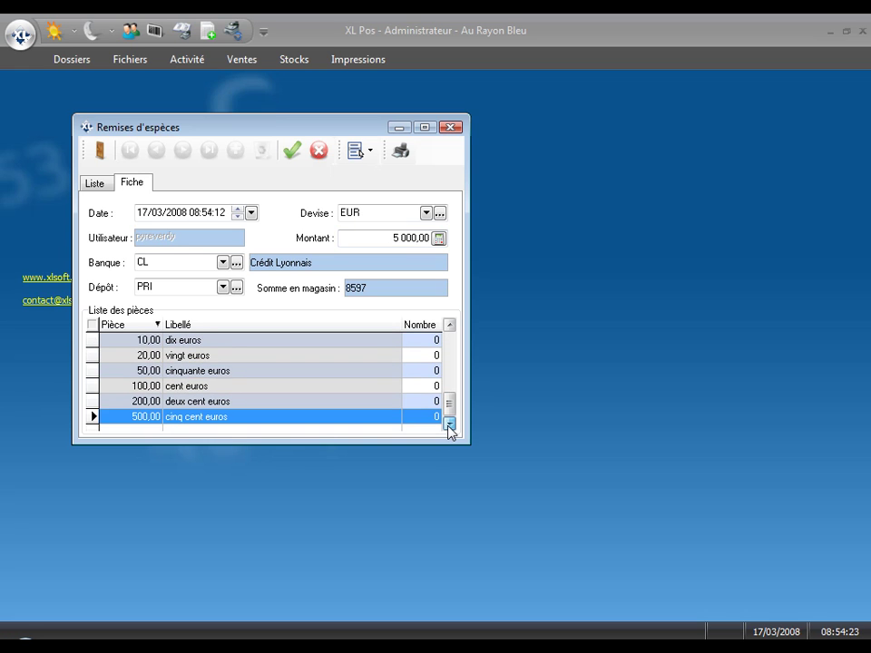
{"action": "left_click", "coordinate": [424, 387]}
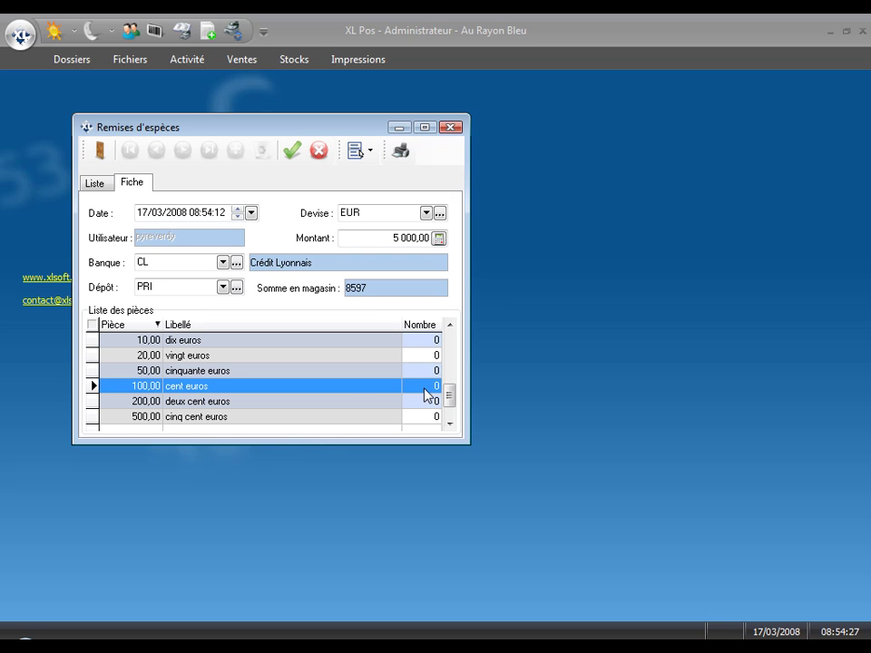
{"action": "left_click", "coordinate": [425, 390]}
{"action": "type", "text": "2"}
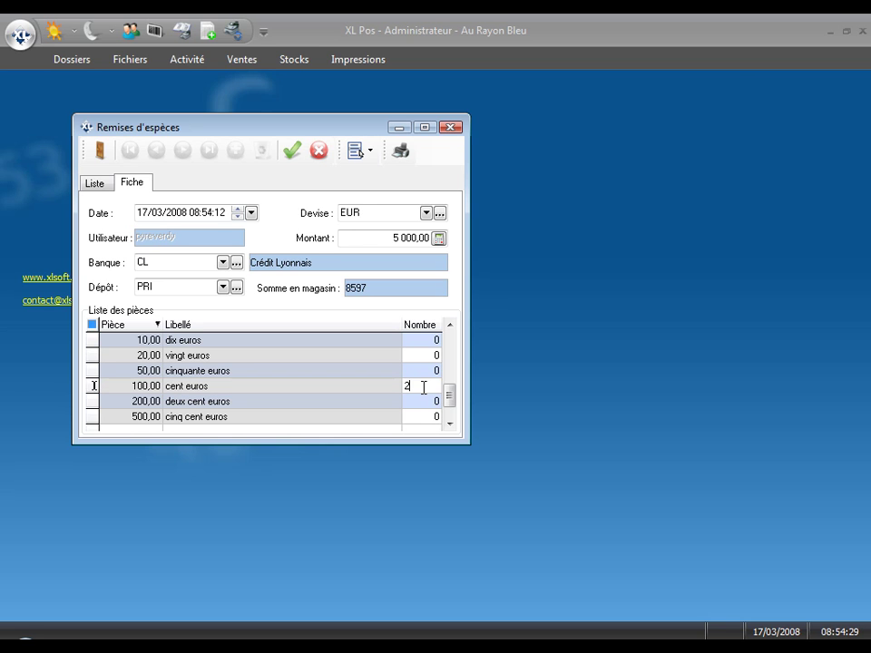
{"action": "left_click", "coordinate": [424, 356]}
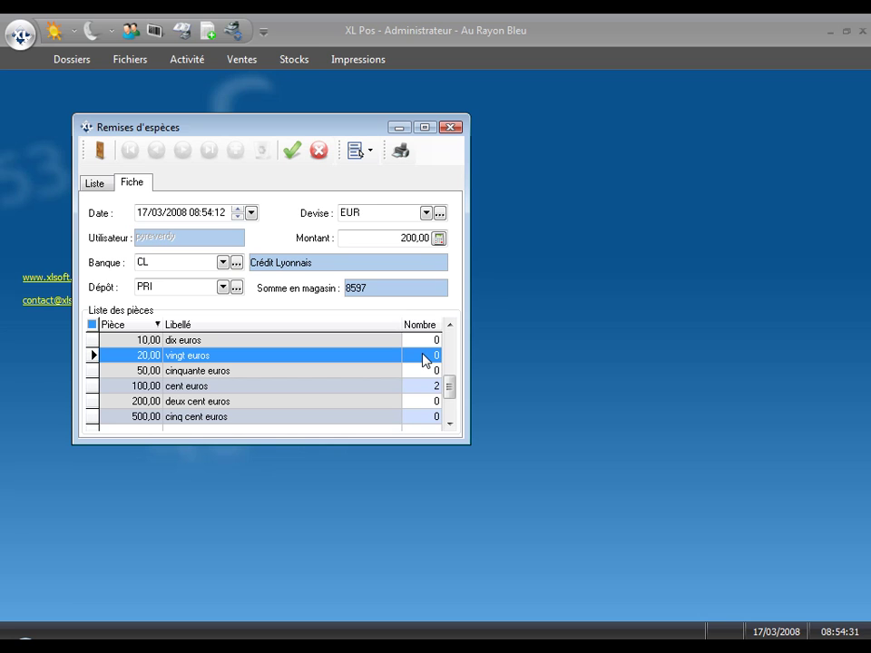
{"action": "left_click", "coordinate": [422, 356]}
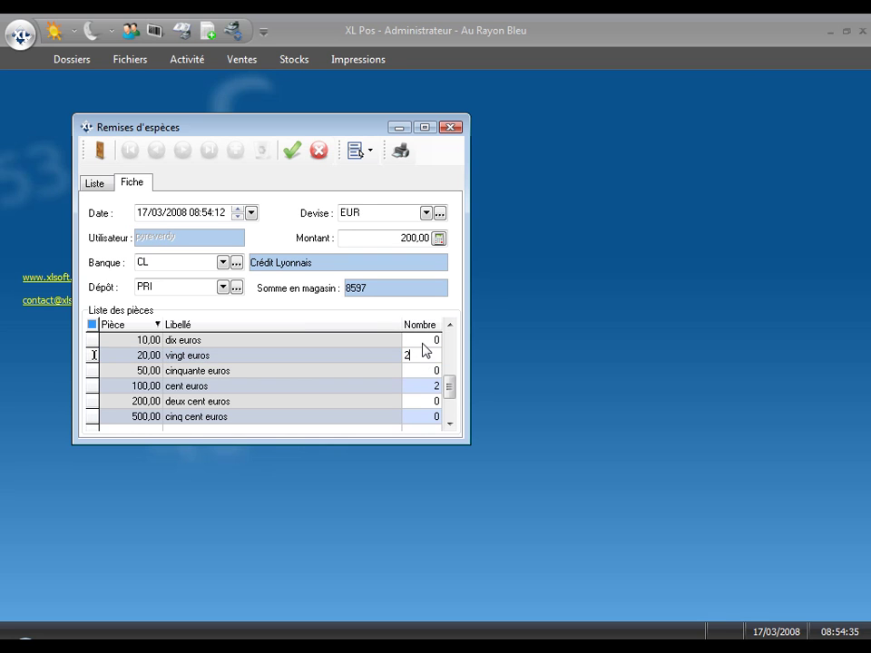
{"action": "scroll", "coordinate": [425, 353], "scroll_direction": "up", "scroll_amount": 1}
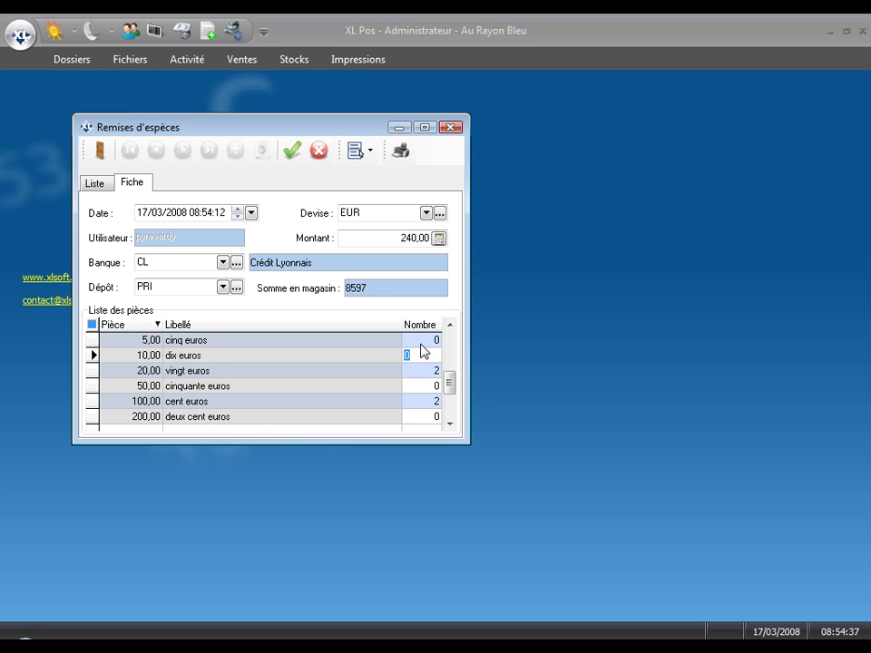
{"action": "key", "text": "Return"}
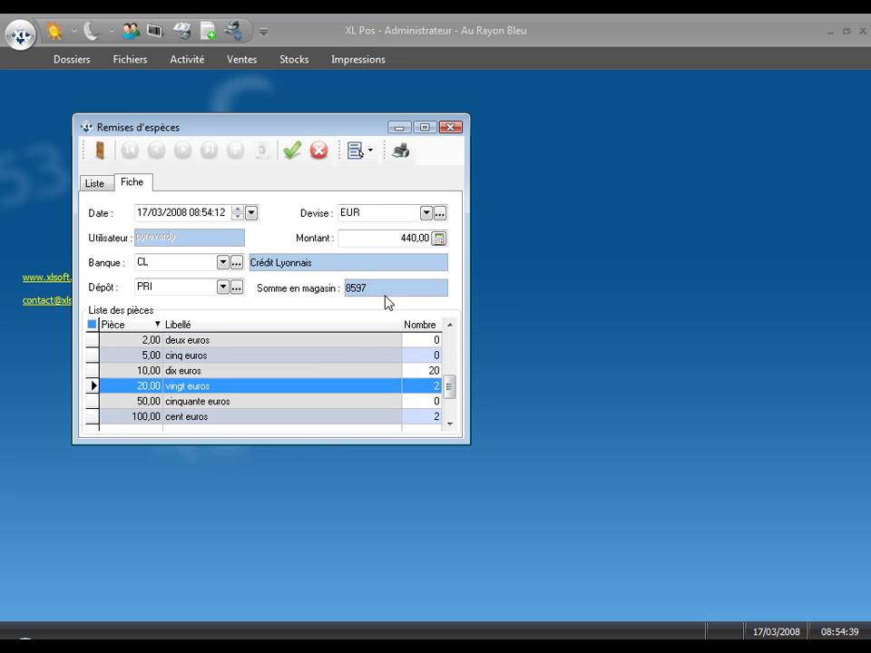
{"action": "left_click", "coordinate": [293, 152]}
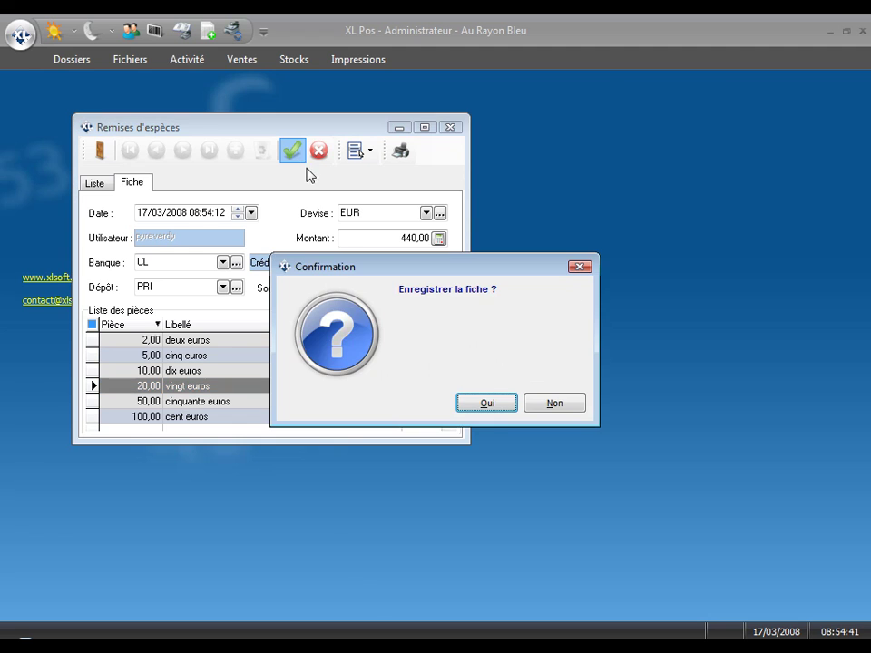
{"action": "left_click", "coordinate": [485, 403]}
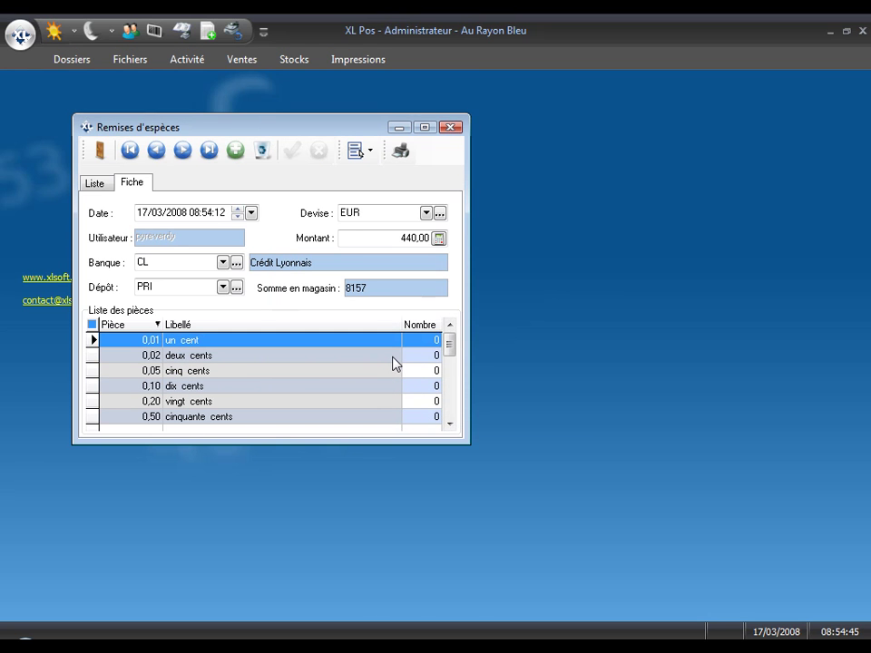
Step: Preview the Remise d'espèces slip for this deposit, look through its page and close the preview
{"action": "left_click", "coordinate": [400, 150]}
{"action": "left_click", "coordinate": [567, 229]}
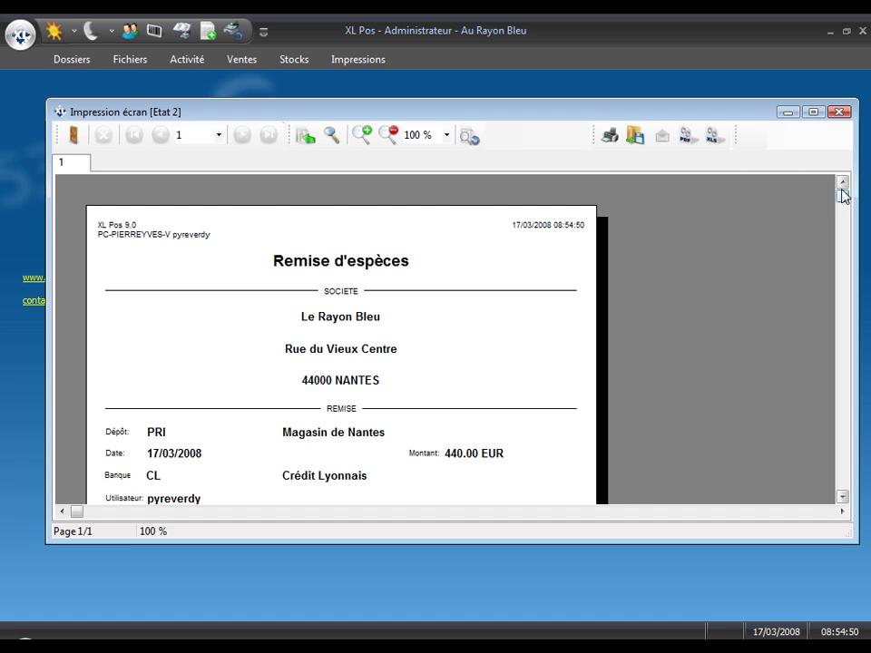
{"action": "left_click_drag", "start_coordinate": [842, 195], "coordinate": [828, 176]}
{"action": "left_click", "coordinate": [839, 113]}
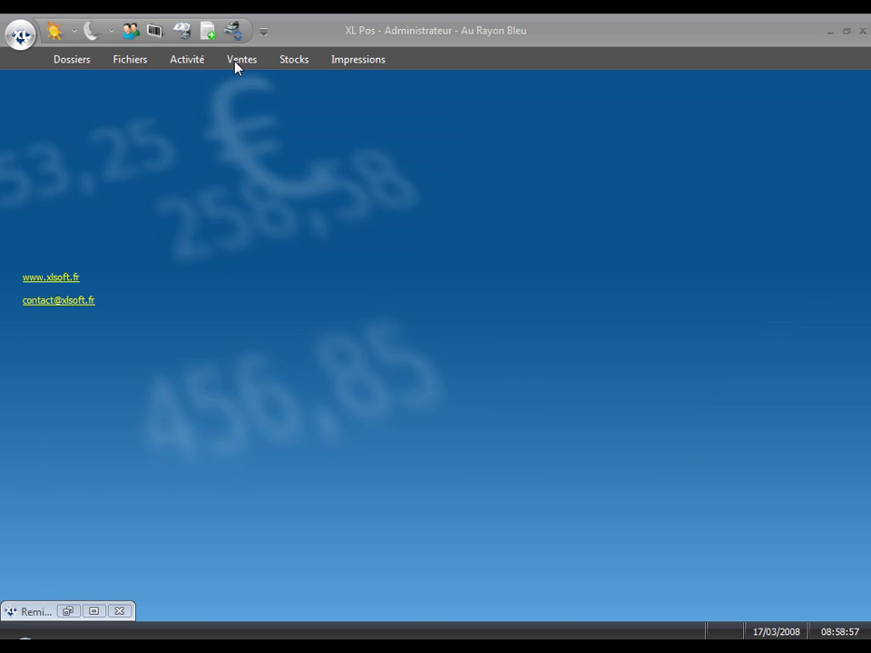
Step: In Remises de chèques, add the 321,00€ deferred cheque dated 02/01/2008 to the 14/03/2008 Crédit Lyonnais deposit and save it
{"action": "left_click", "coordinate": [240, 59]}
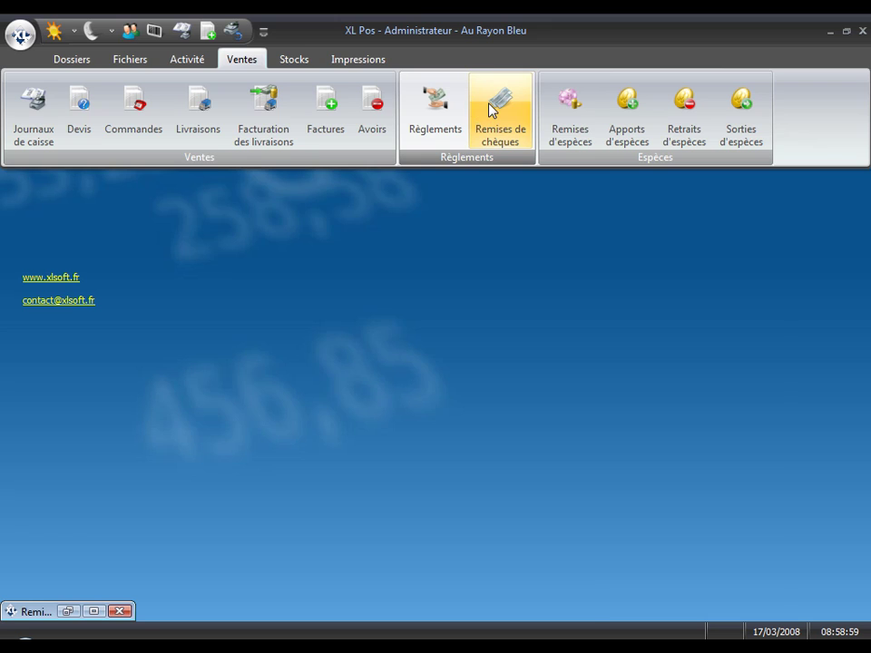
{"action": "left_click", "coordinate": [490, 104]}
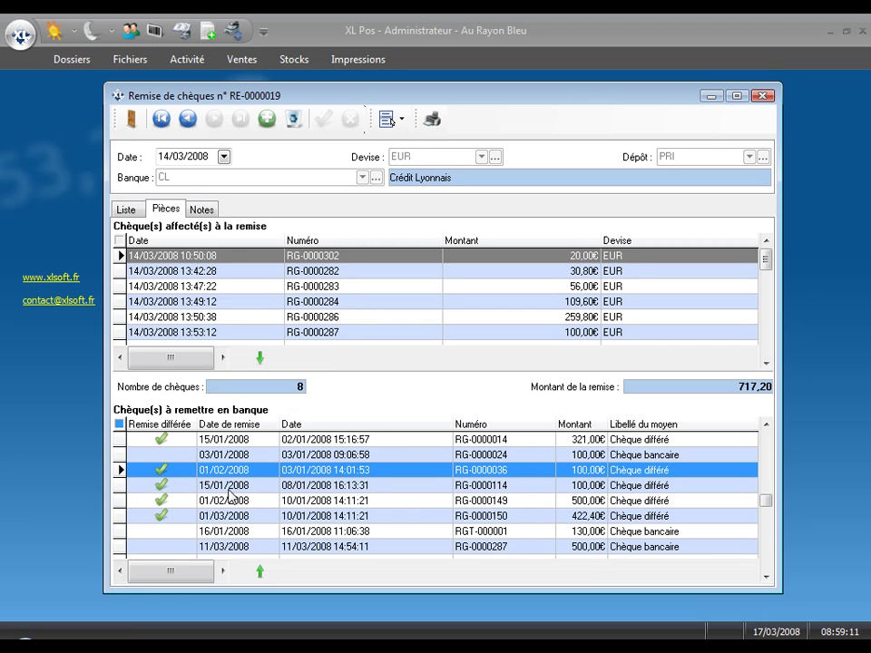
{"action": "left_click", "coordinate": [218, 442]}
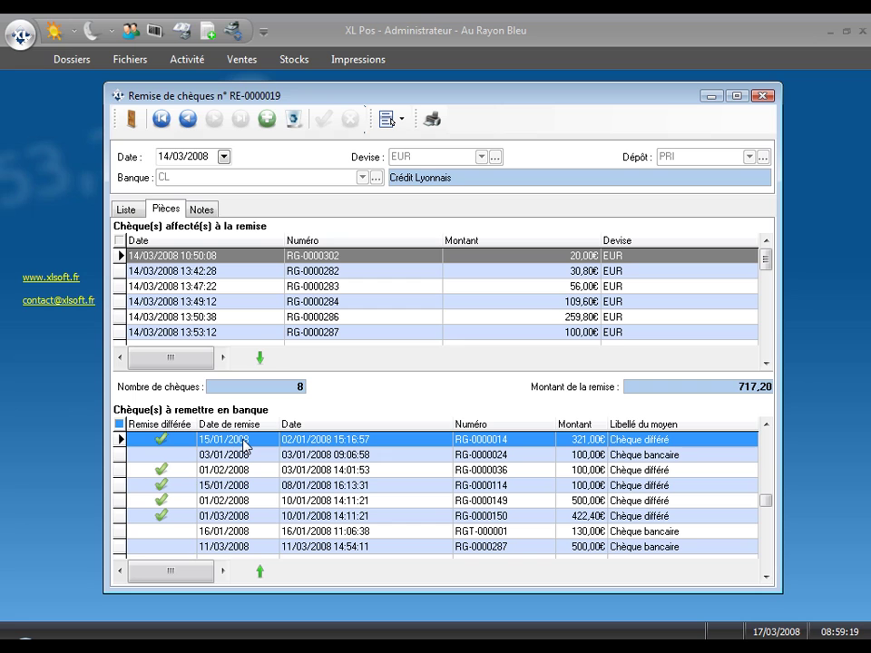
{"action": "double_click", "coordinate": [243, 442]}
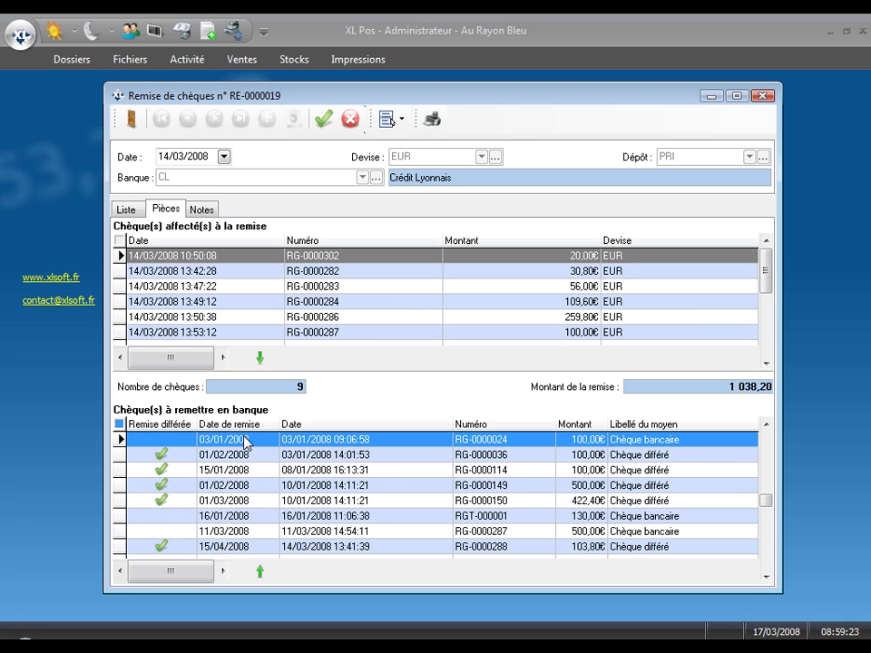
{"action": "left_click", "coordinate": [324, 119]}
{"action": "left_click", "coordinate": [478, 408]}
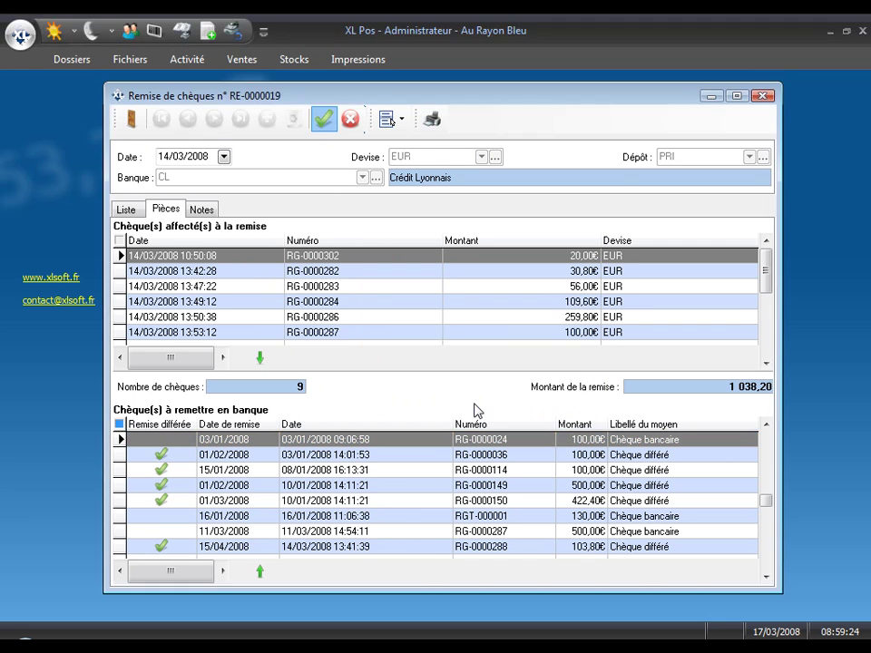
Step: Preview the Remise de chèques report for the saved cheque deposit
{"action": "left_click", "coordinate": [432, 119]}
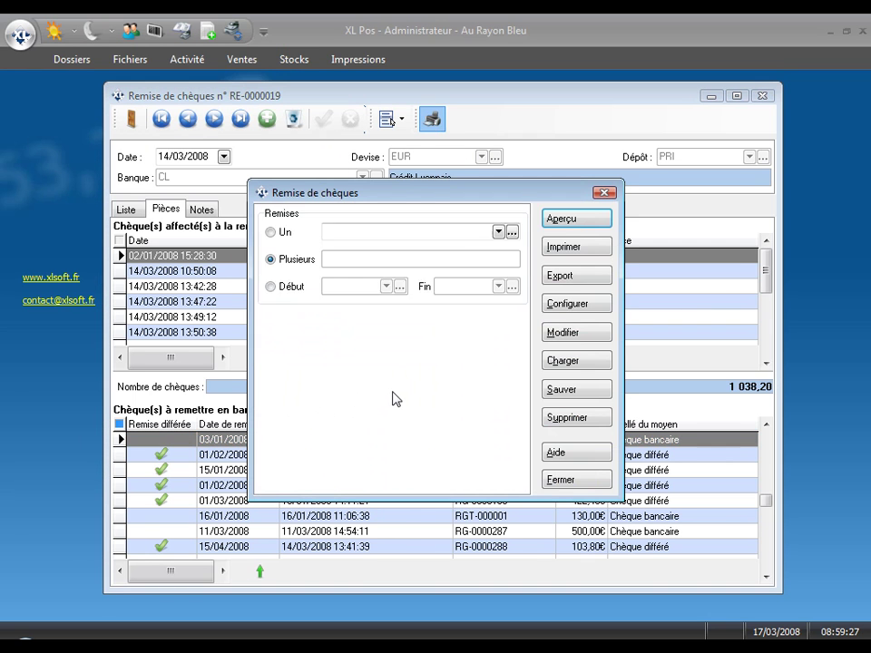
{"action": "left_click", "coordinate": [573, 219]}
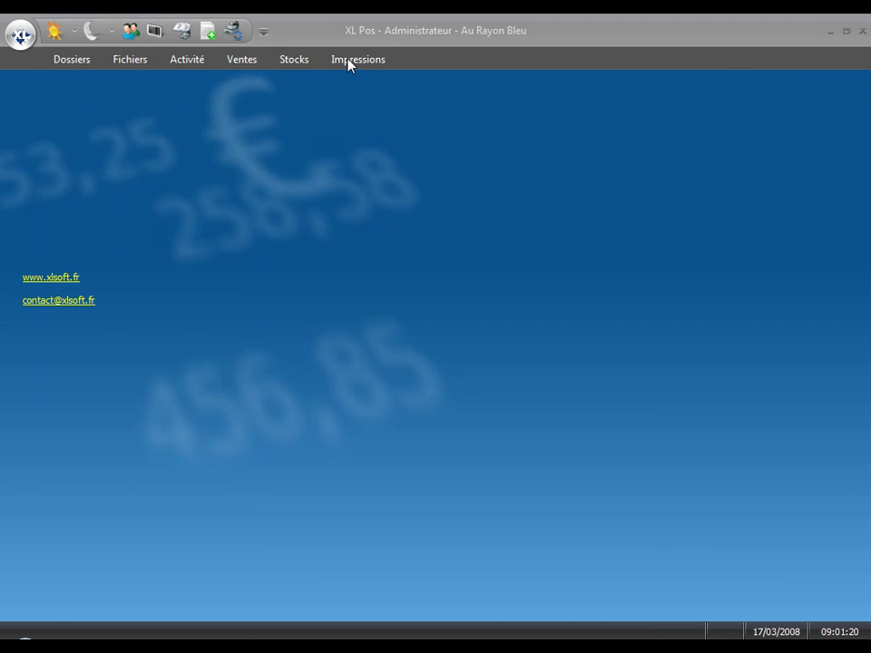
Step: Preview the Cumul journalier des ventes caisse report for all depots and all cash registers
{"action": "left_click", "coordinate": [349, 59]}
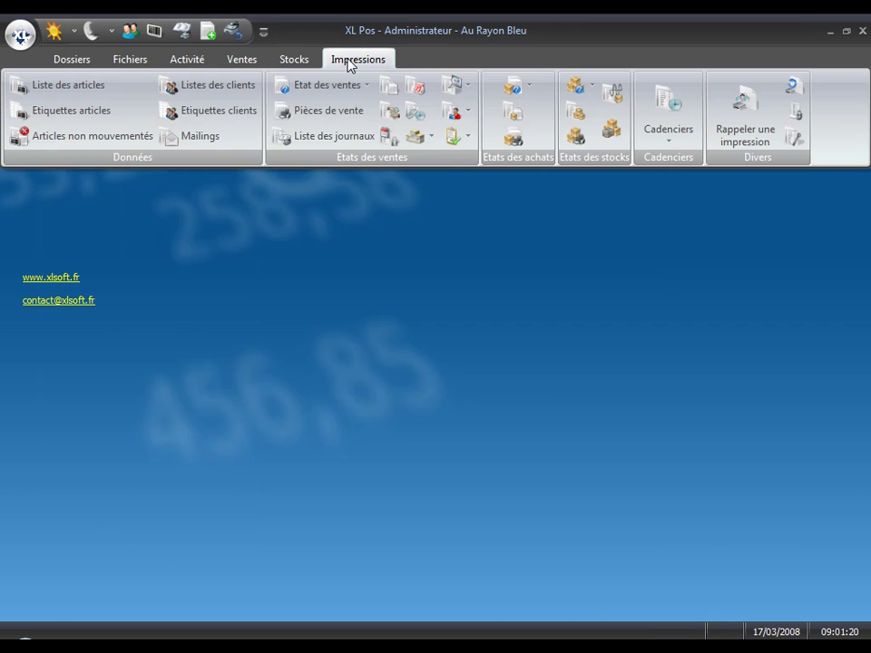
{"action": "left_click", "coordinate": [413, 88]}
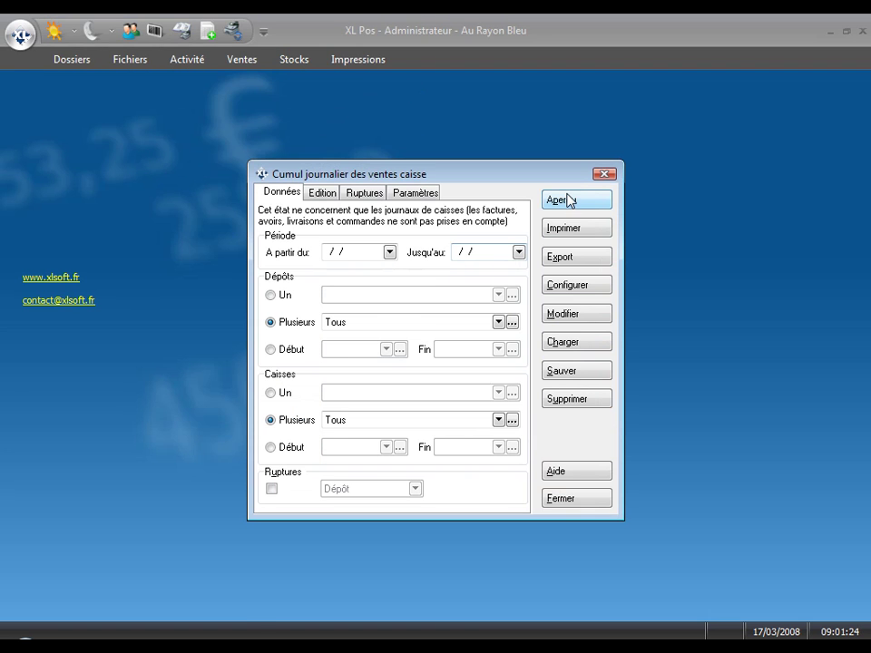
{"action": "left_click", "coordinate": [561, 200]}
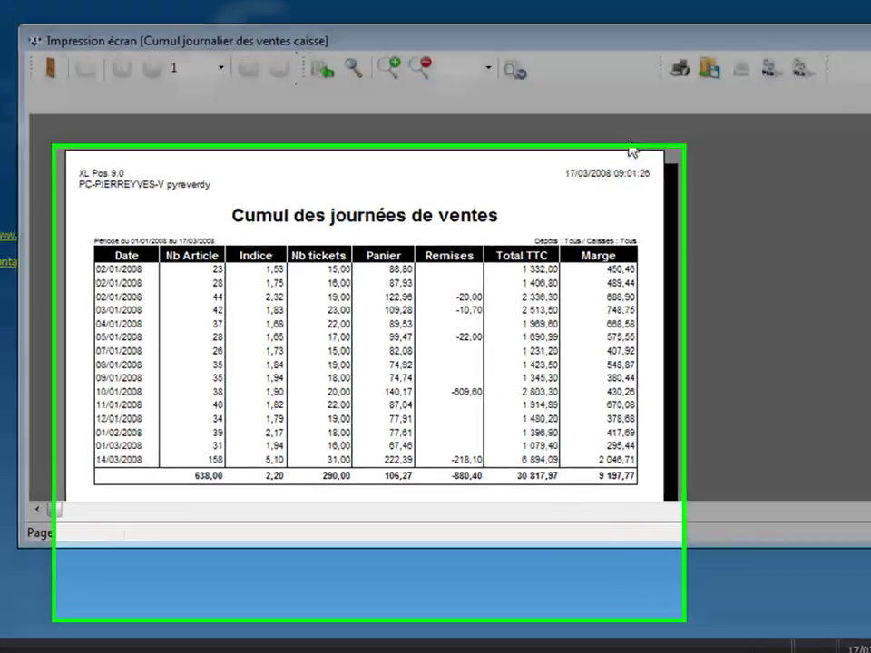